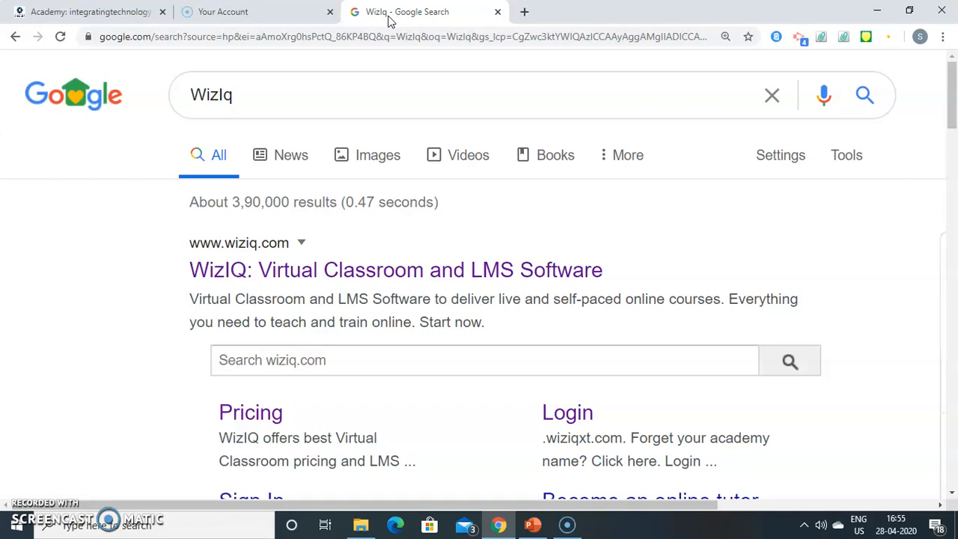
Step: Switch to the 'Academy: integratingtechnology' tab and close the Chrome ad pop-up
left_click(105, 12)
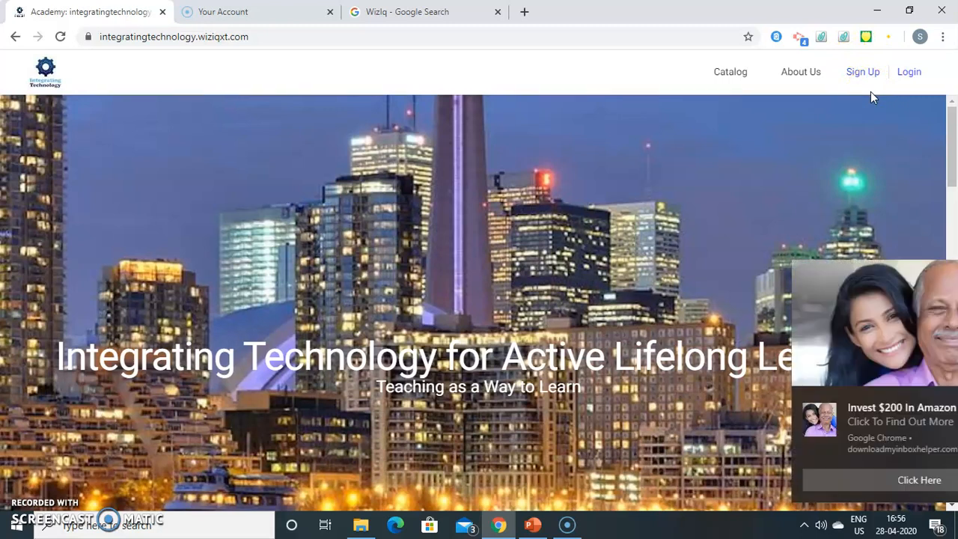
left_click(935, 397)
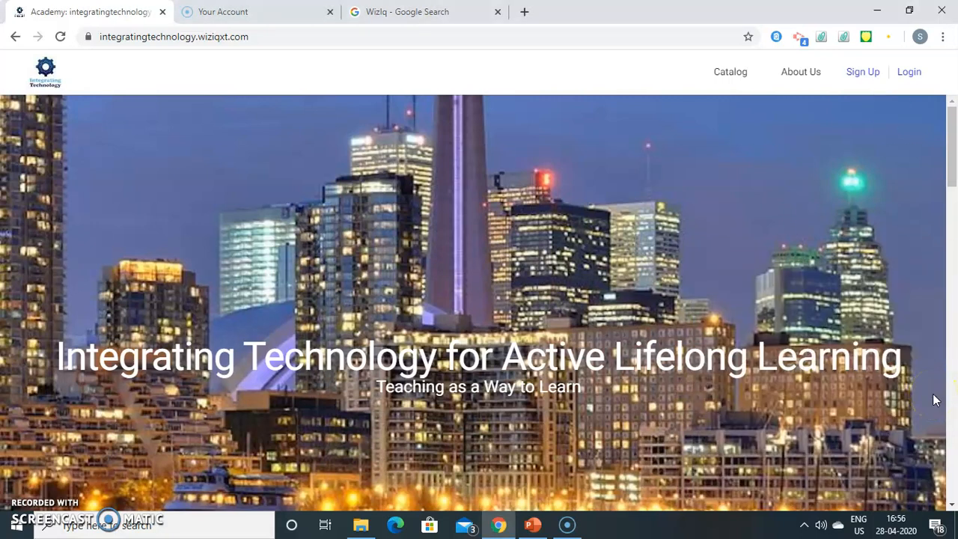
left_click(912, 359)
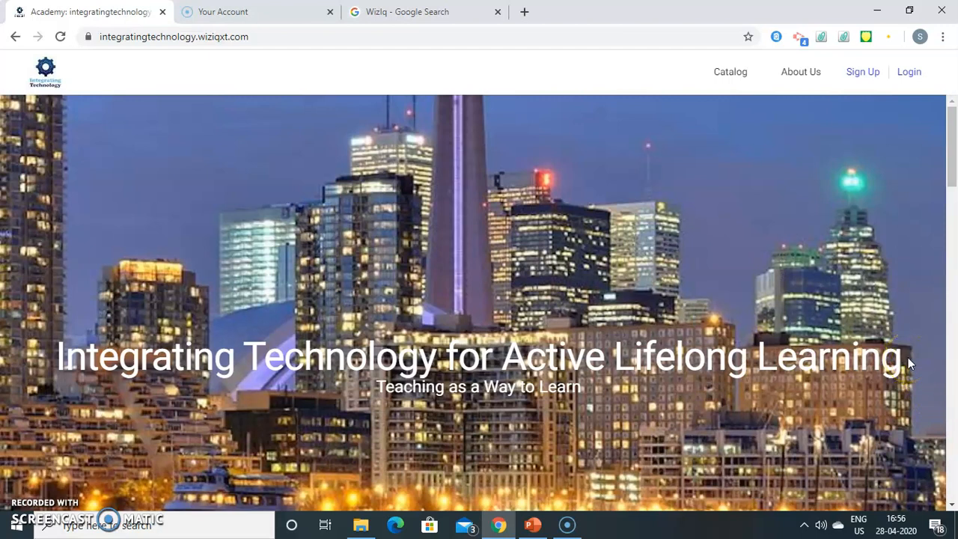
Step: Log in to the academy with the saved autofill email and the account password
left_click(910, 73)
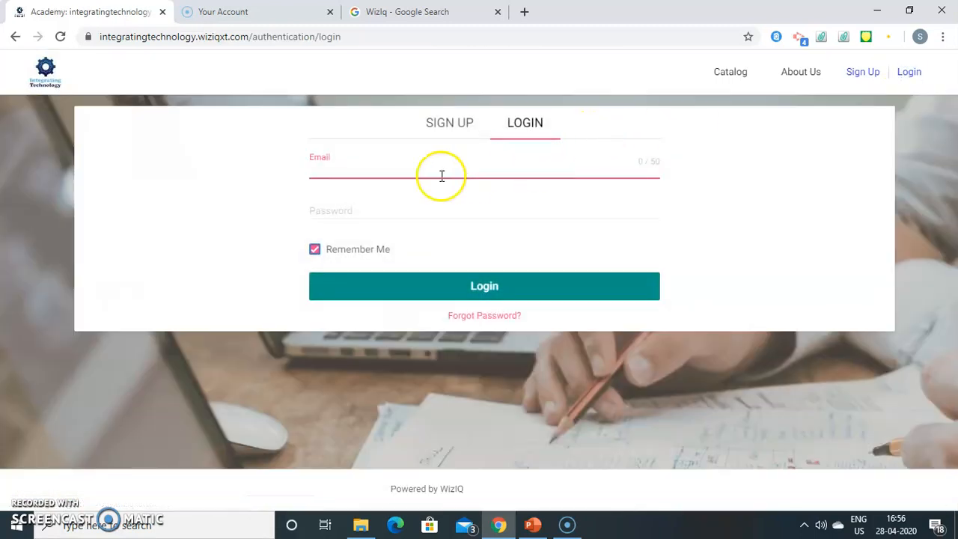
left_click(413, 174)
key("ctrl+plus")
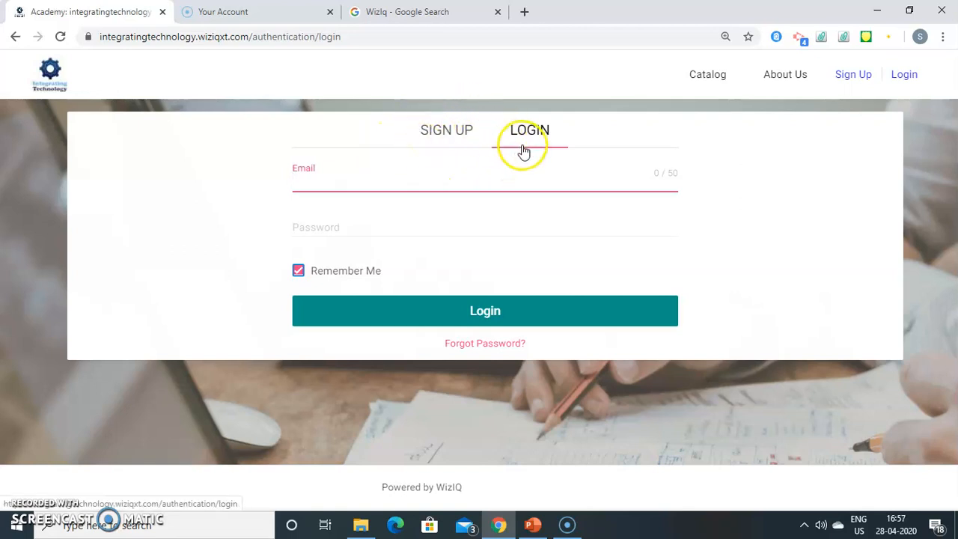
key("ctrl+minus")
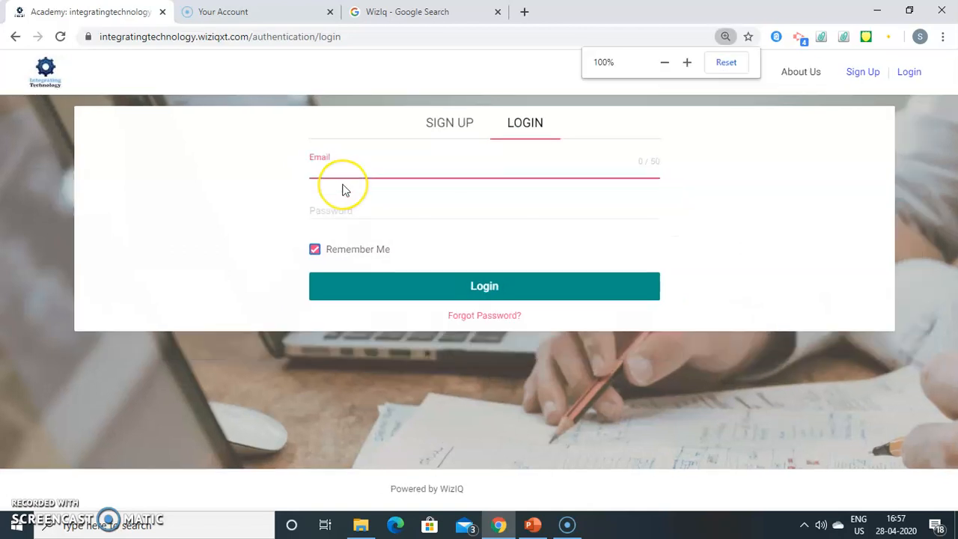
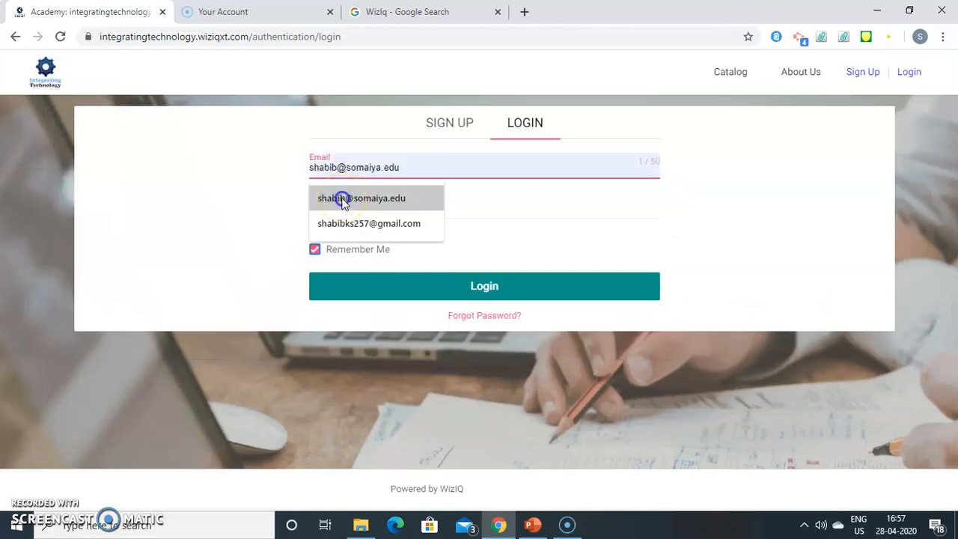
left_click(342, 201)
left_click(333, 213)
type("******")
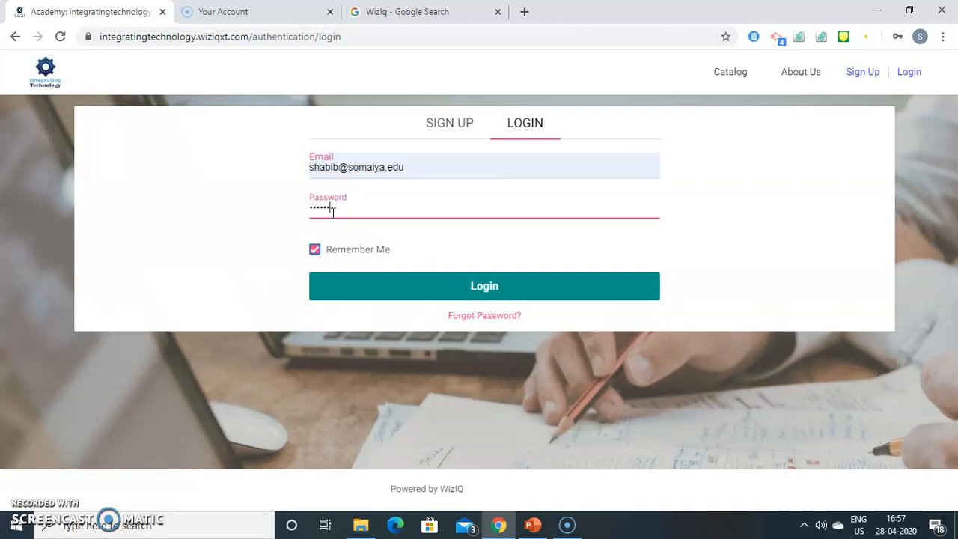
type("*********")
left_click(385, 286)
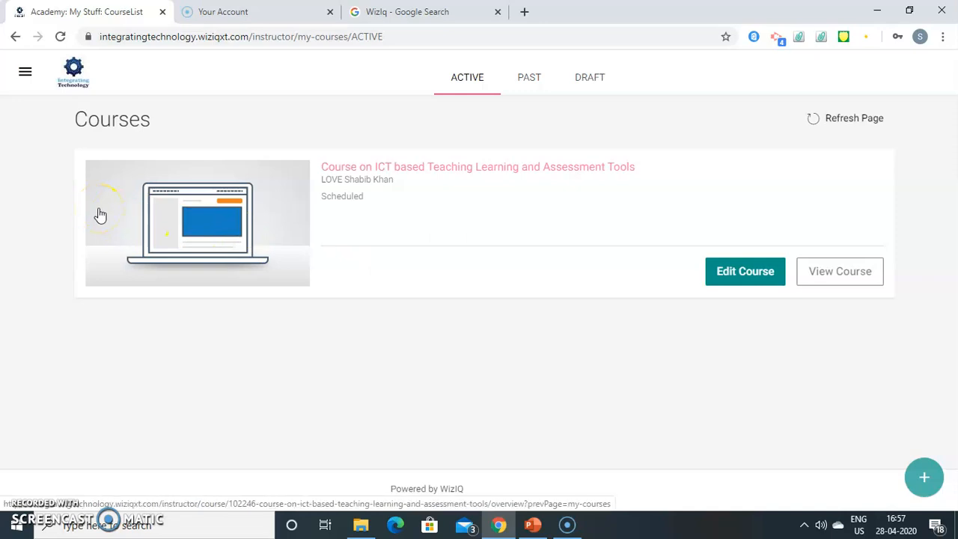
Step: Open the sections menu, check the Instructor role in the account menu, then open Live Classes
left_click(25, 78)
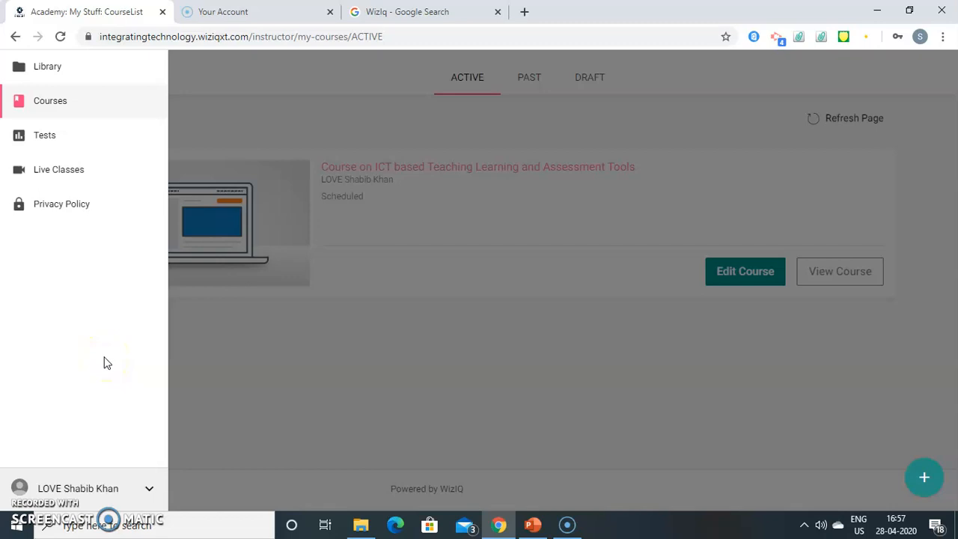
left_click(149, 493)
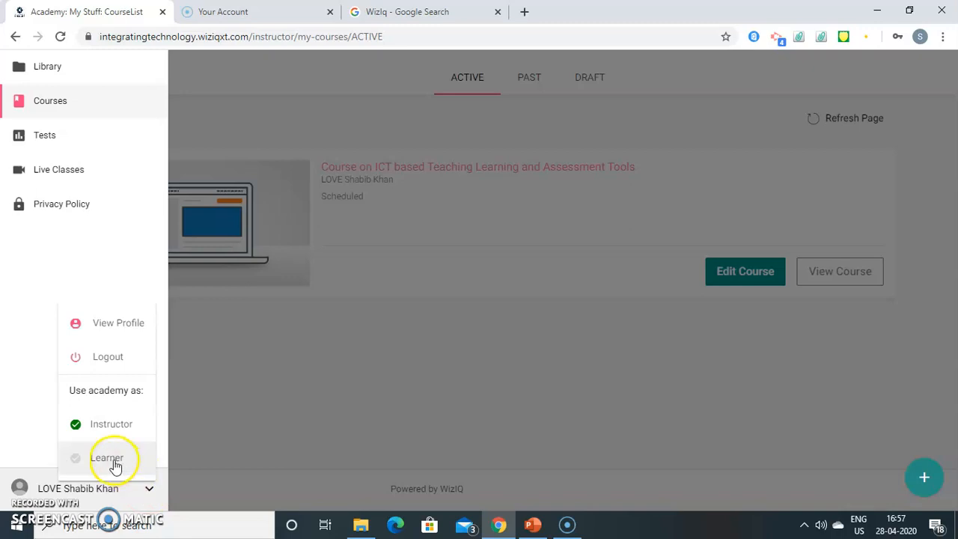
left_click(113, 433)
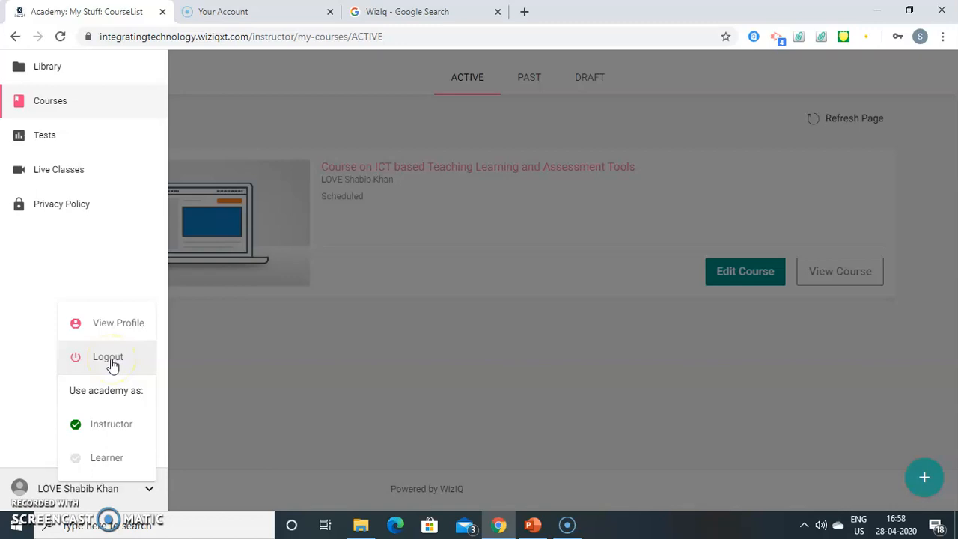
left_click(116, 331)
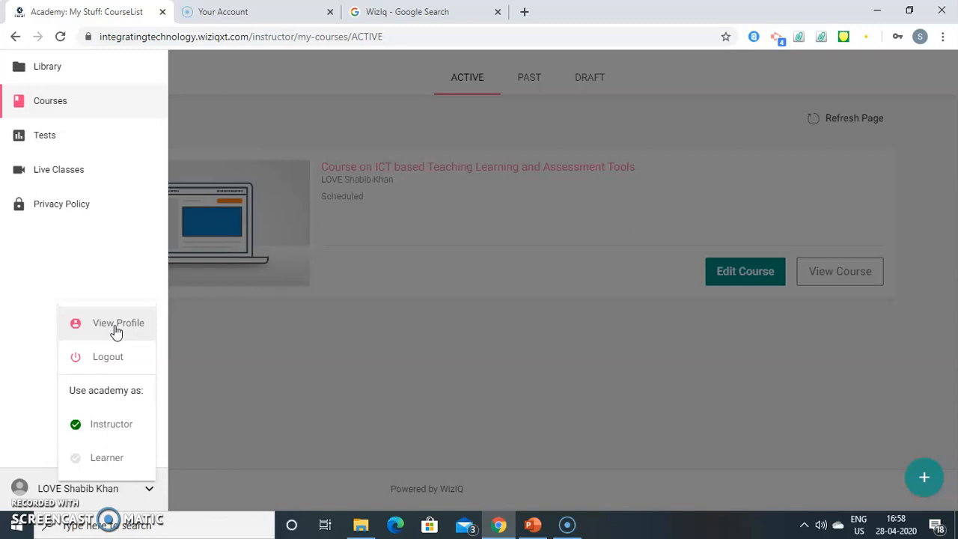
left_click(30, 281)
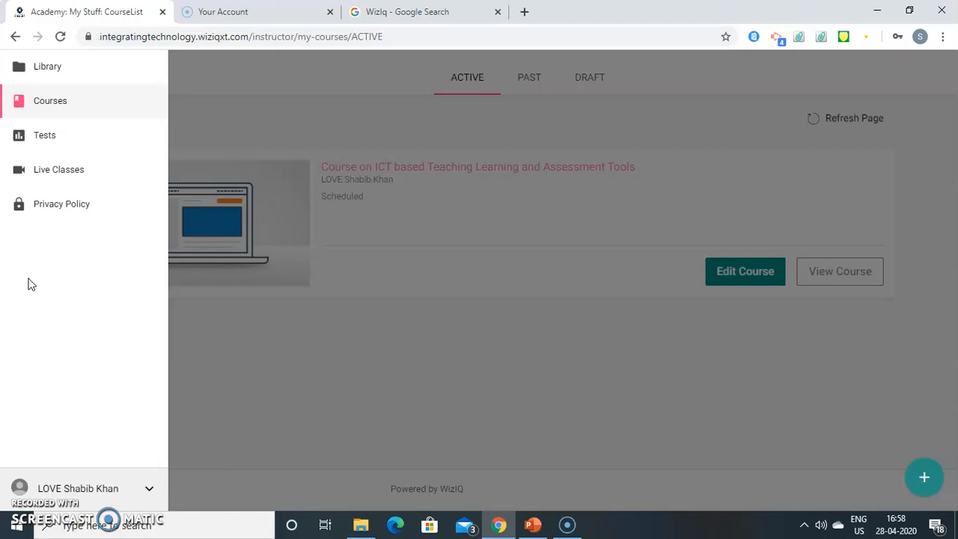
left_click(61, 173)
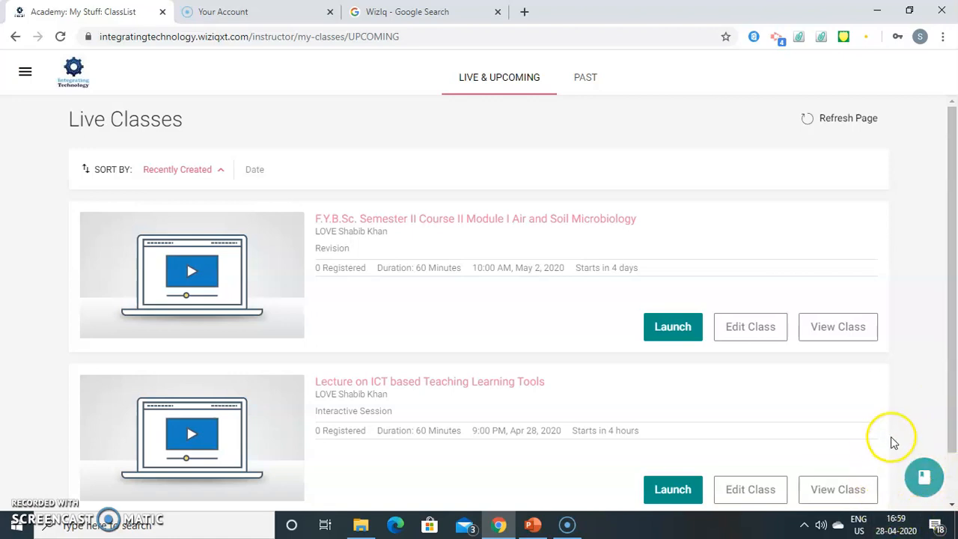
Step: Create a new class titled 'M.Sc. Semester II Course III Module I', correcting the 'Modue' typo
left_click(925, 478)
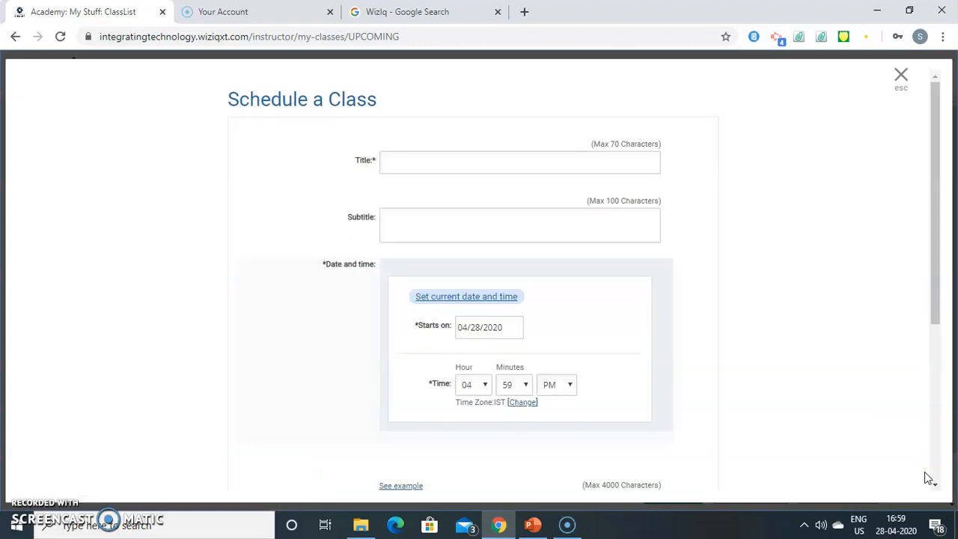
left_click(434, 164)
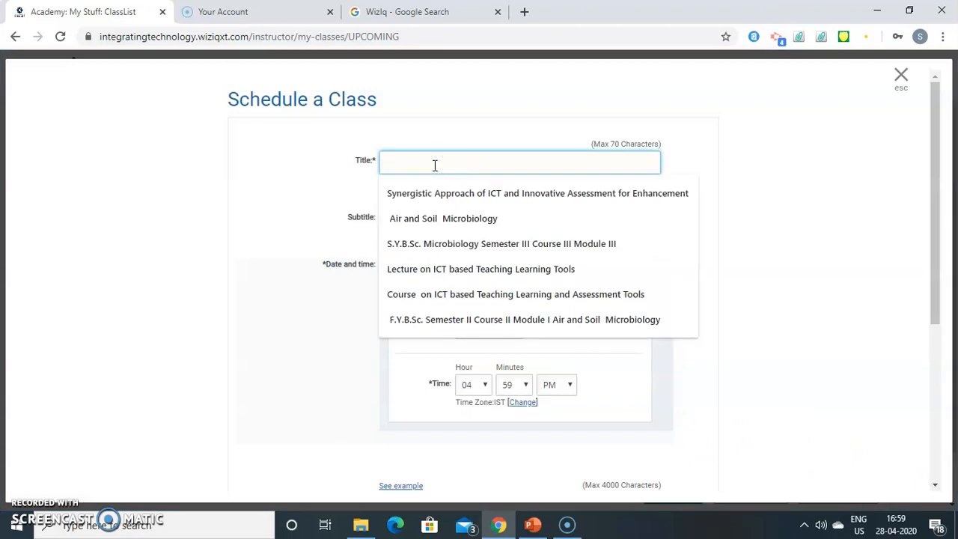
type("M")
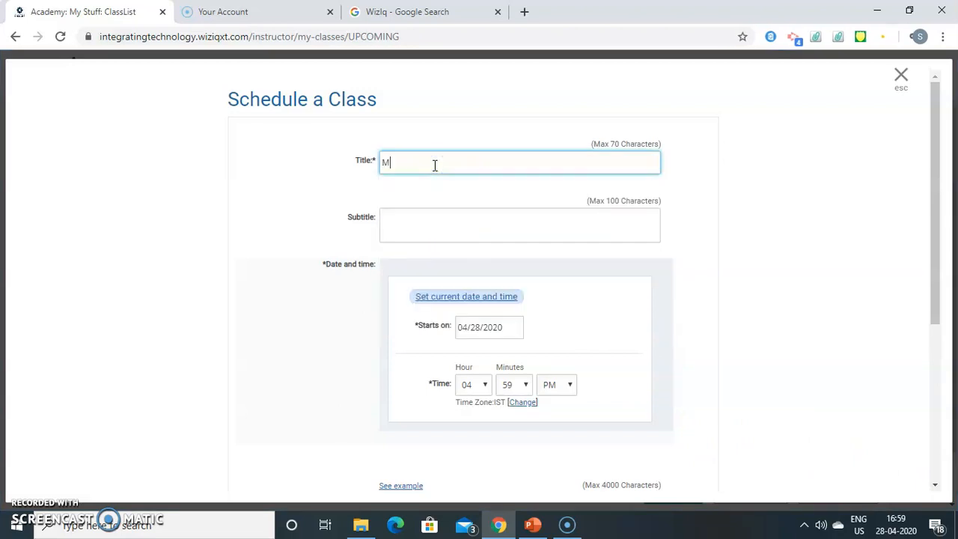
type(".Sc. Semester")
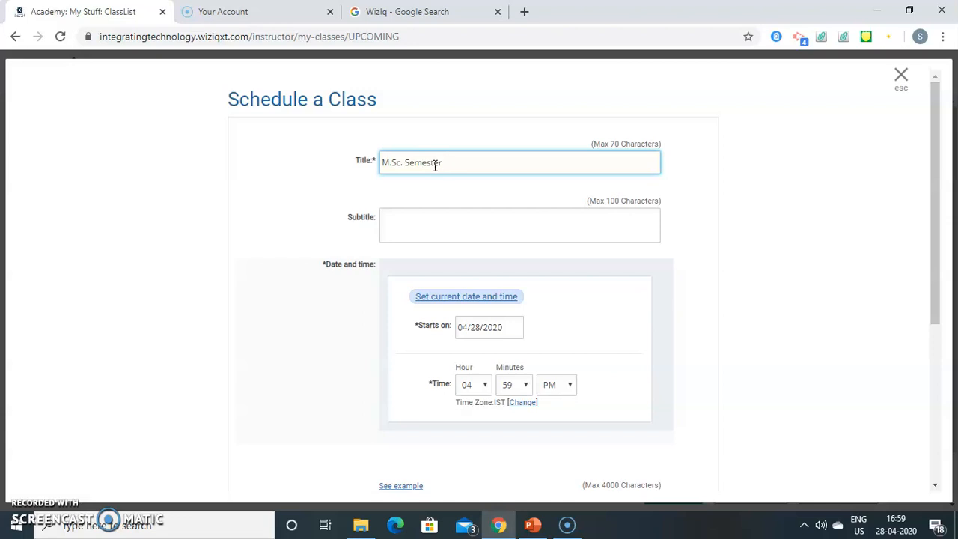
type("II Course III Modue")
key("Left")
key("Left")
type("l")
key("ctrl+plus")
key("ctrl+plus")
key("ctrl+plus")
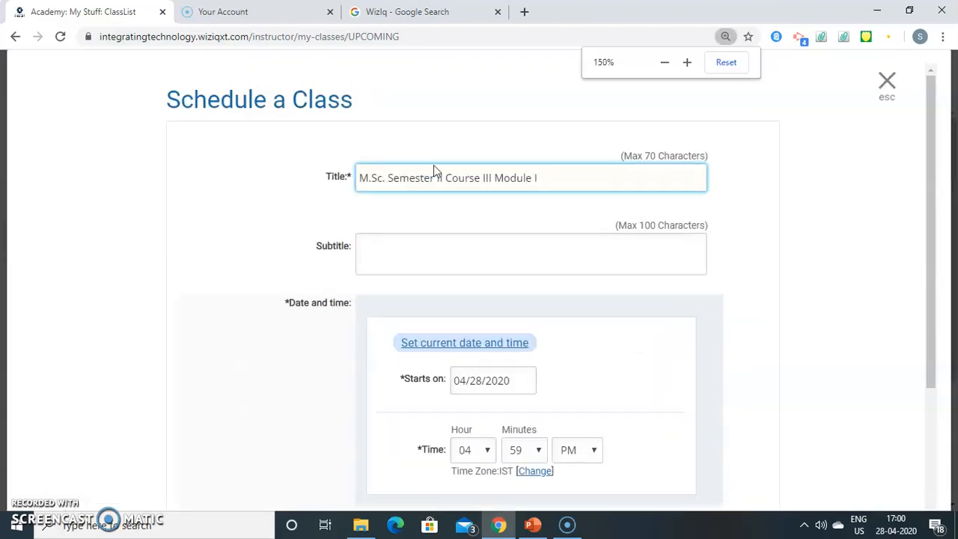
key("ctrl+plus")
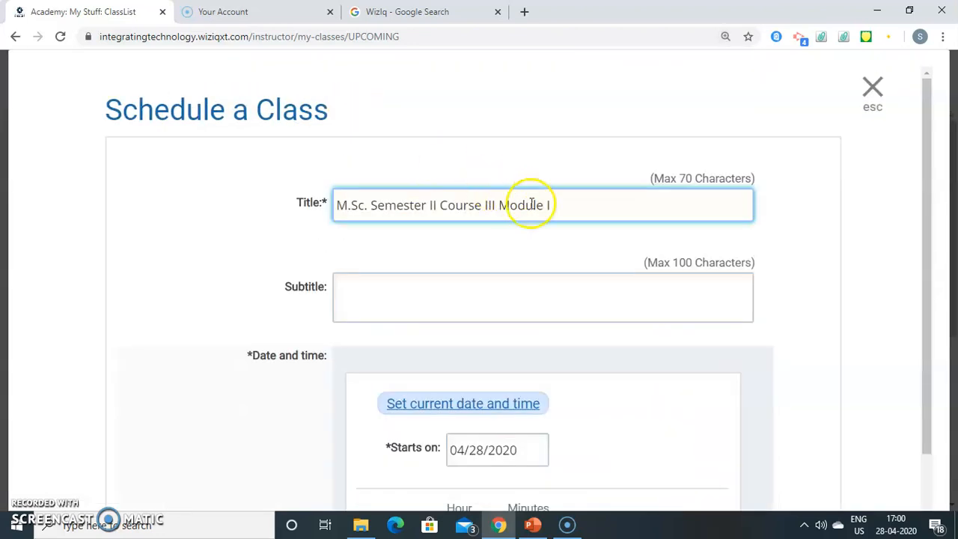
Step: Append 'Enzymology' to the class title and enter the subtitle 'Revision Session'
left_click(551, 205)
type("Enzymology")
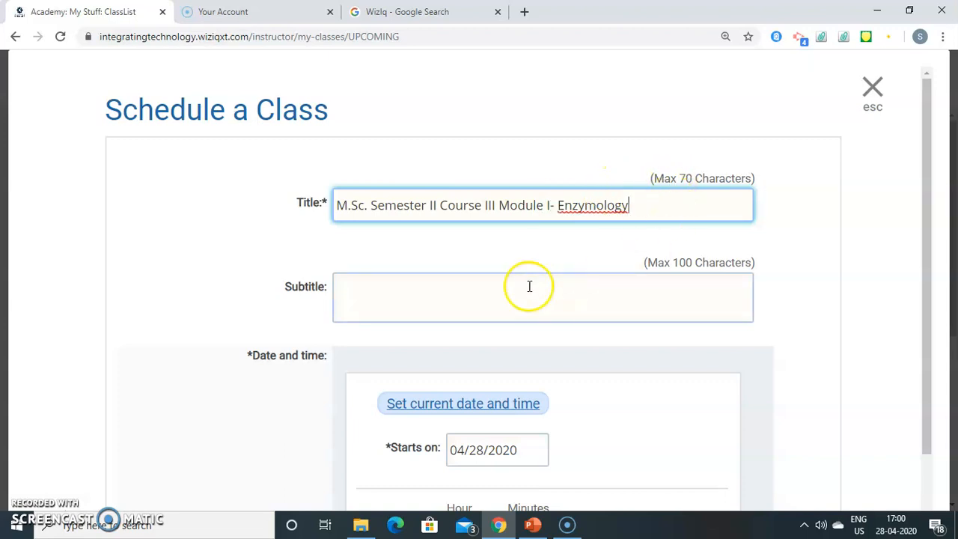
left_click(500, 285)
type("Revision Session")
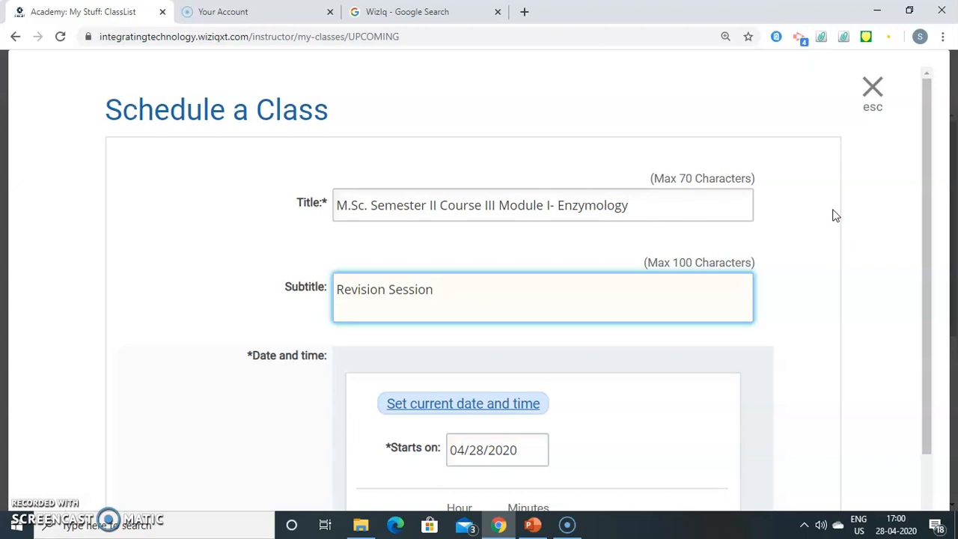
left_click(868, 233)
Step: Set the class start date to May 2, 2020 in the calendar
scroll(868, 233, "down", 2)
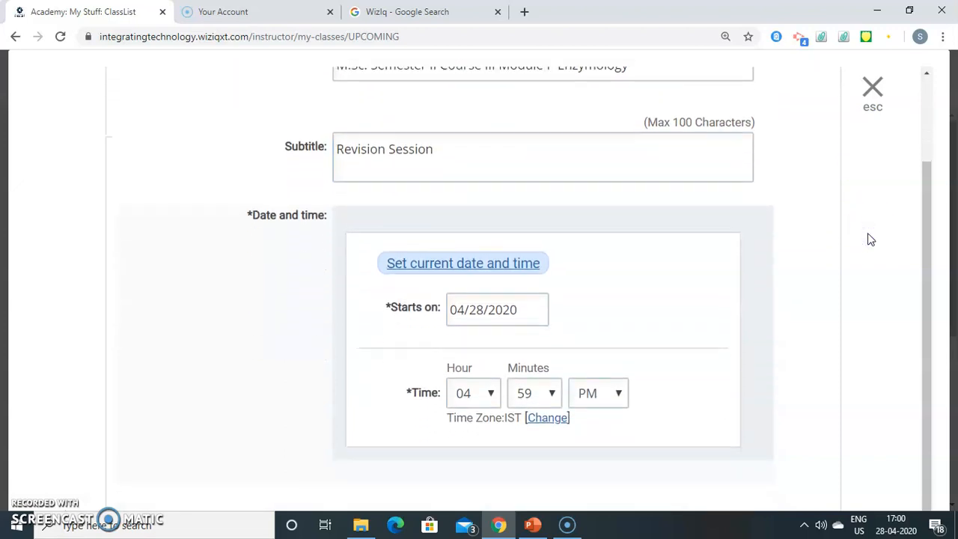
scroll(868, 233, "down", 1)
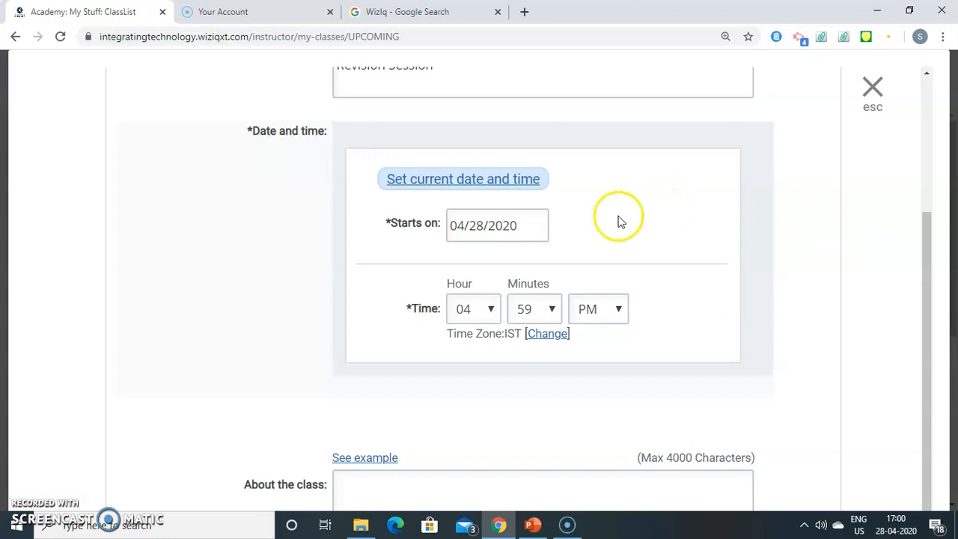
left_click(479, 225)
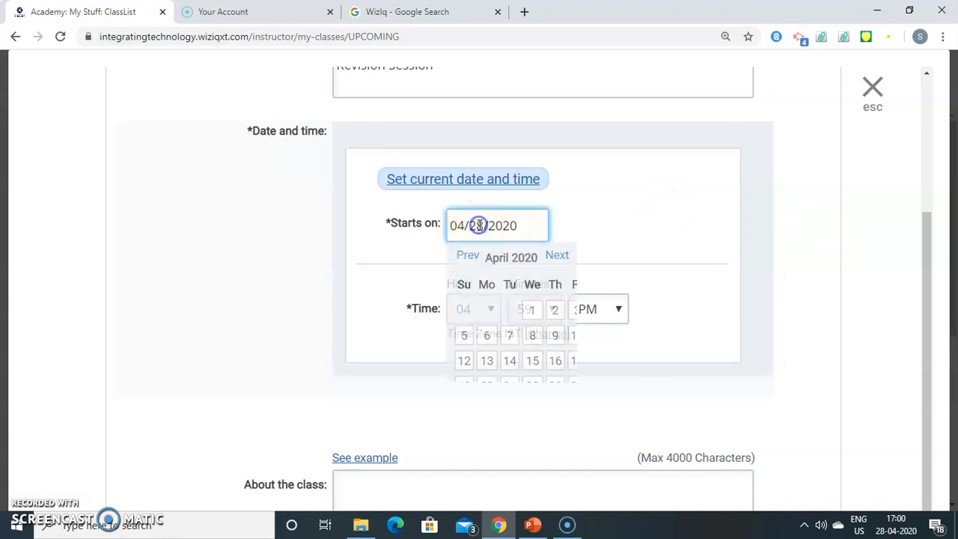
left_click(605, 259)
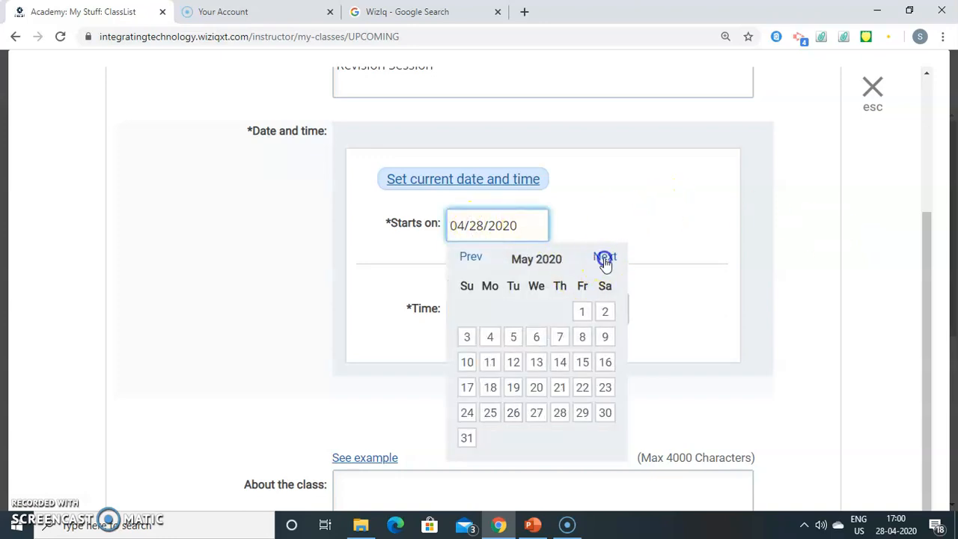
left_click(604, 312)
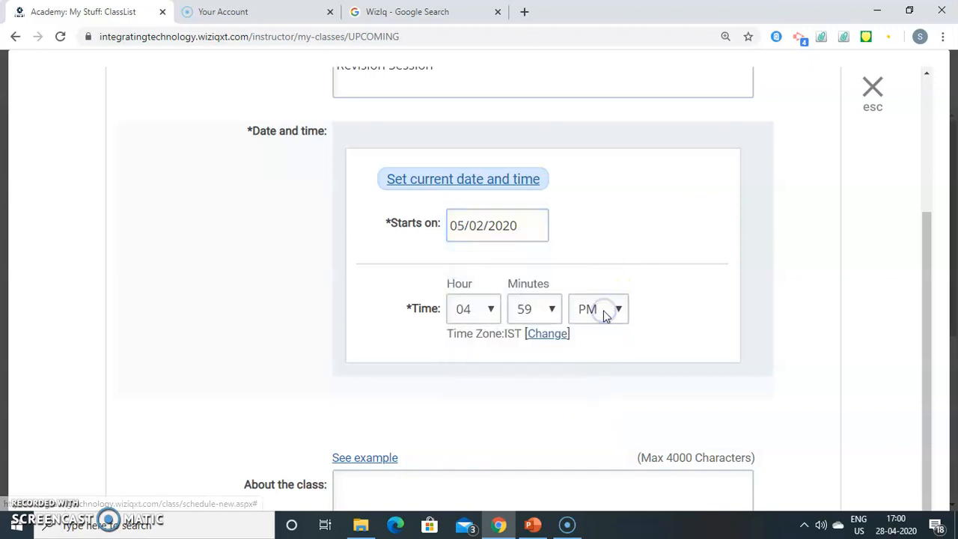
Step: Set the start time to 10:00 AM using the hour, minute and AM/PM dropdowns
left_click(490, 309)
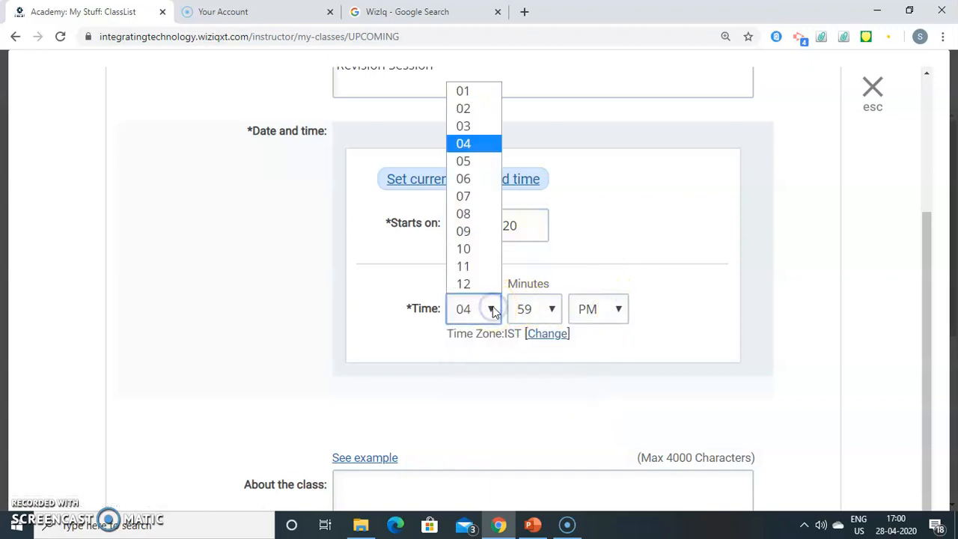
left_click(481, 251)
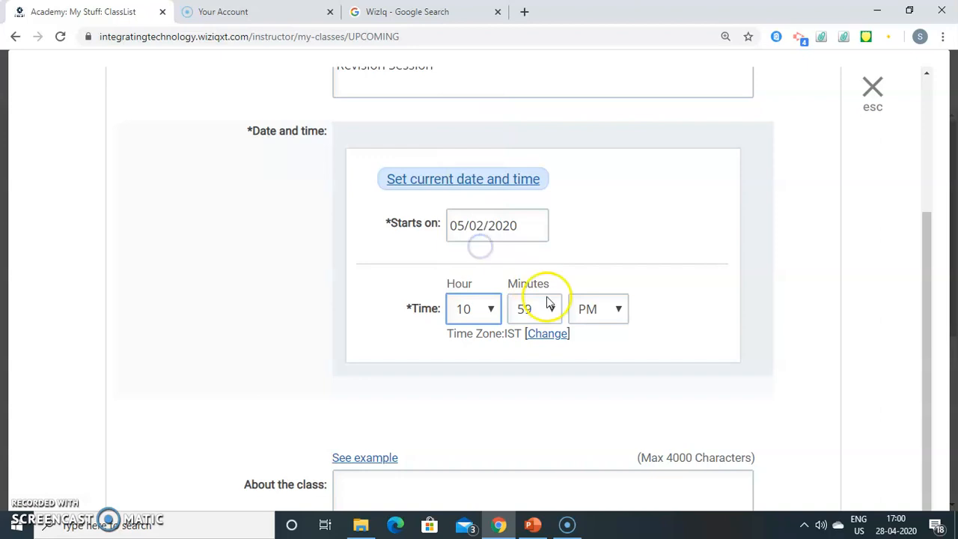
left_click(551, 309)
left_click_drag(556, 242, 552, 24)
left_click(528, 9)
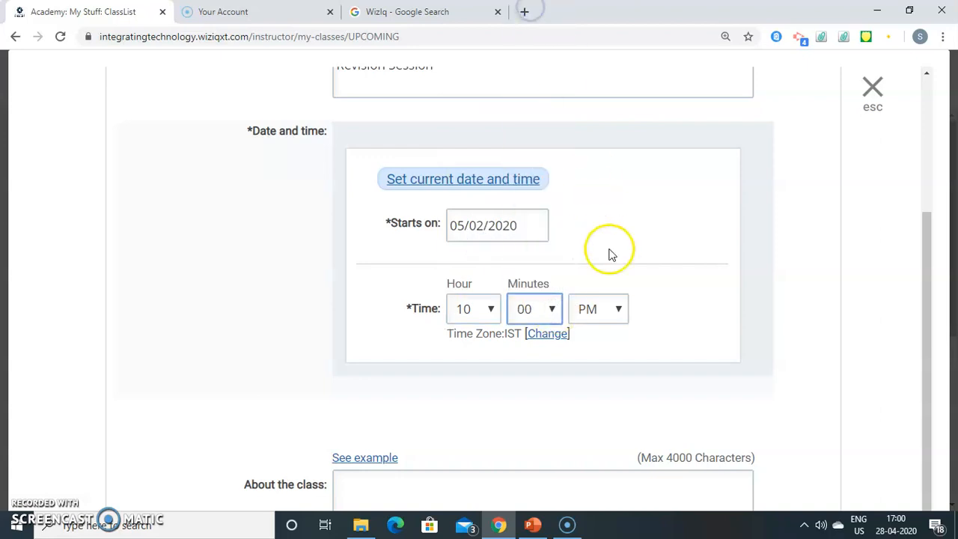
left_click(618, 309)
left_click(611, 340)
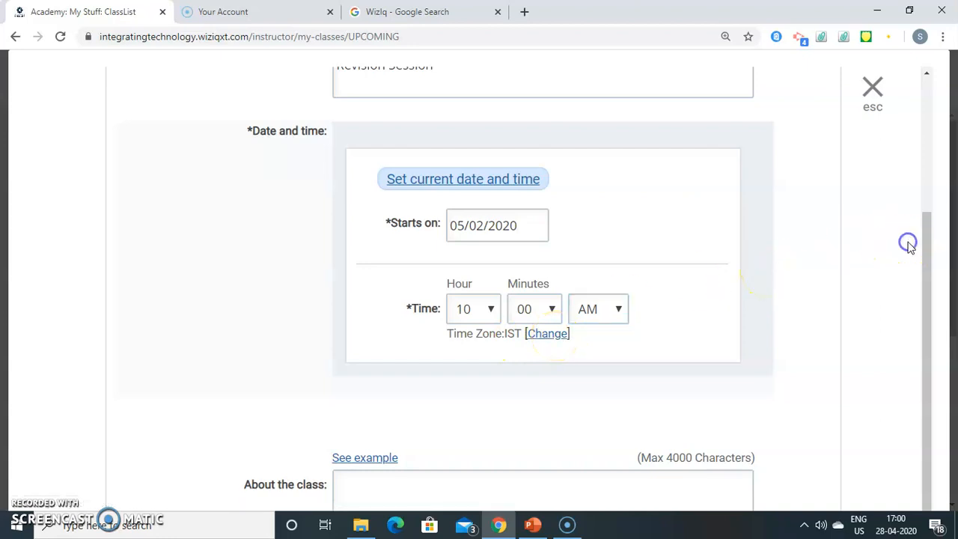
Step: Enter the description 'Revision Session on Binding Energy.', fixing the capital E in 'SEssion'
scroll(911, 247, "down", 1)
scroll(911, 247, "down", 3)
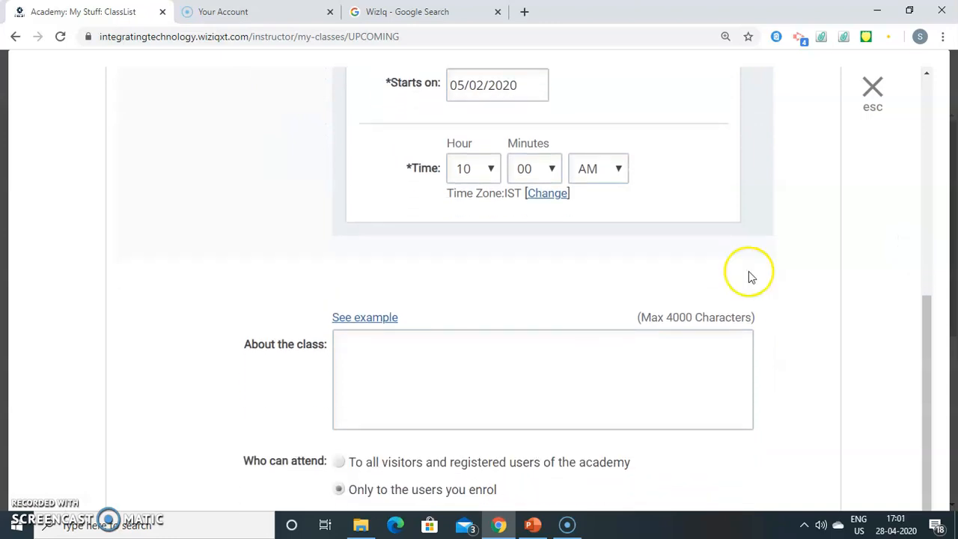
left_click(548, 338)
type("Revis")
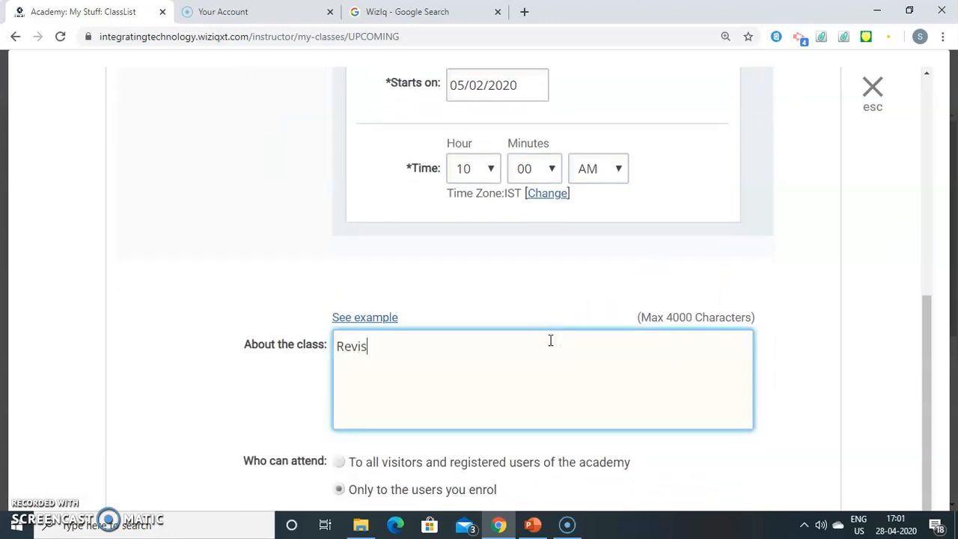
type("ion SEssion on ")
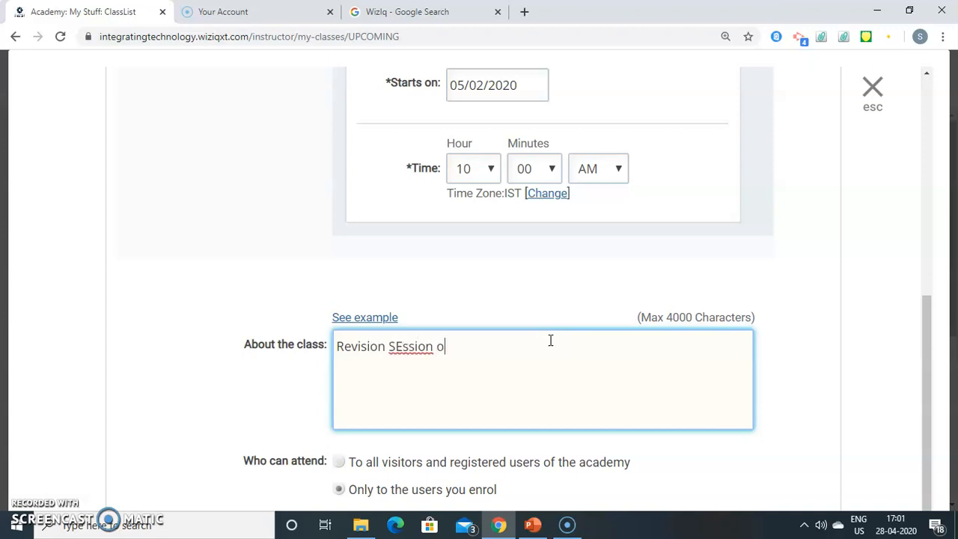
type("Binding Energy")
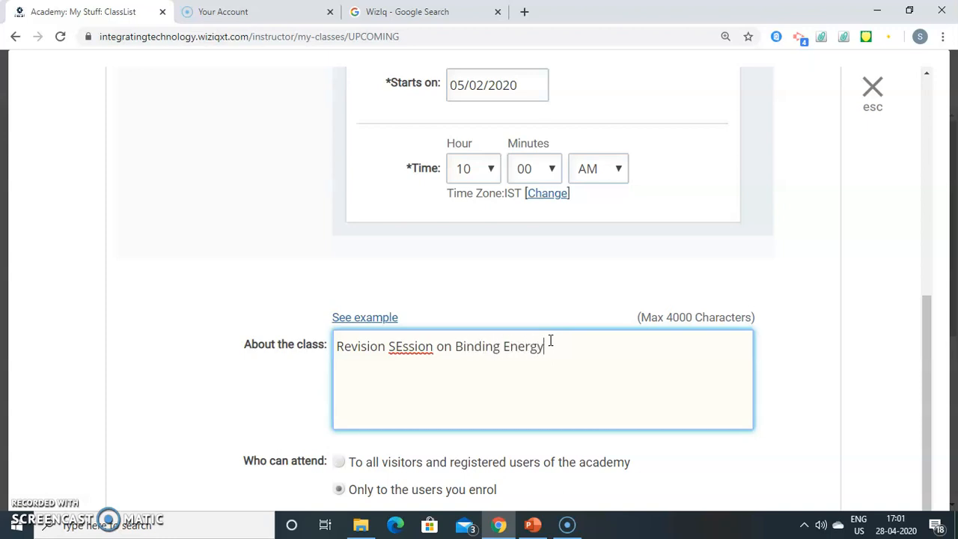
type(".")
key("Left")
key("Left")
key("Left")
key("Left")
key("Left")
key("Left")
key("Left")
key("Left")
key("Left")
key("Left")
key("Left")
key("Left")
key("Left")
key("Left")
key("Left")
key("Left")
key("Left")
key("Left")
key("Left")
key("Left")
key("BackSpace")
type("e")
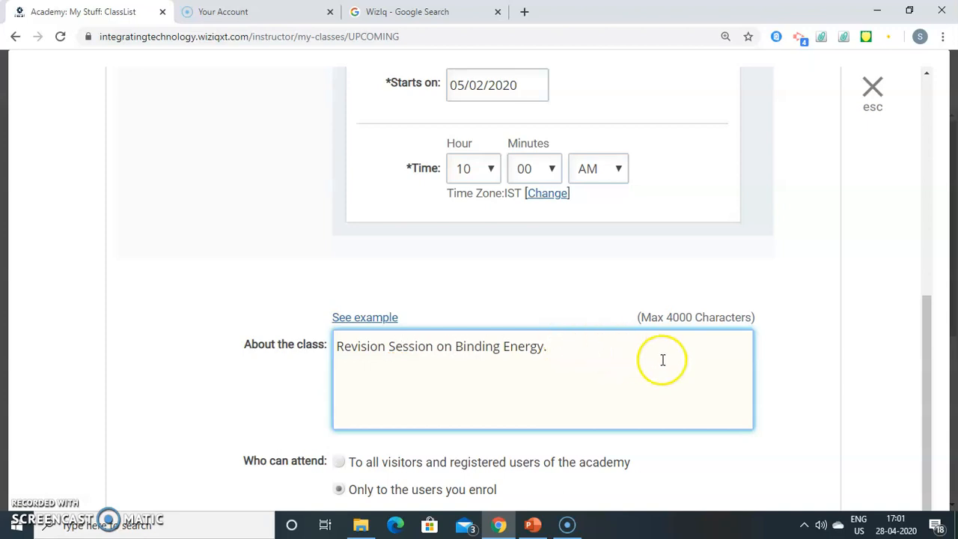
left_click(866, 327)
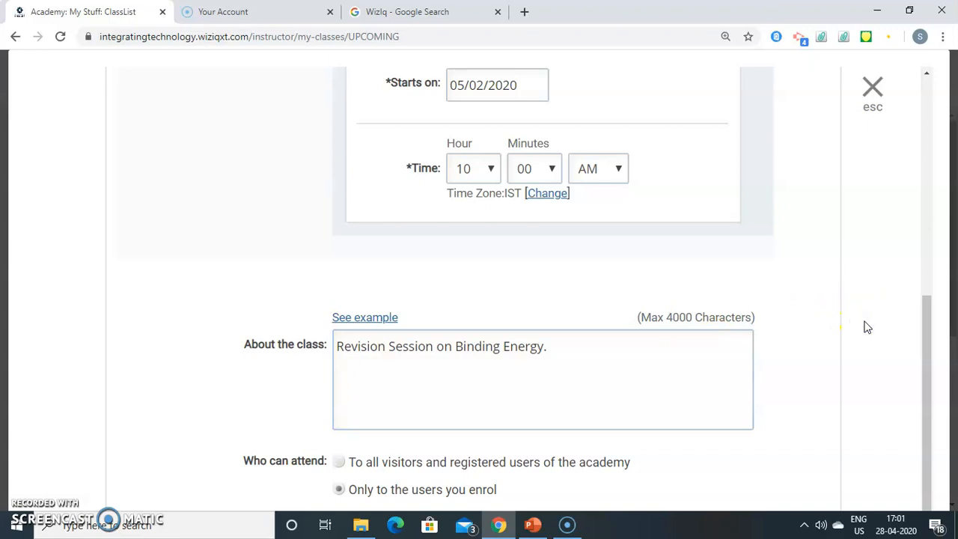
scroll(867, 327, "down", 1)
Step: Open the class to all visitors and registered users, make it free, and record it
left_click(867, 327)
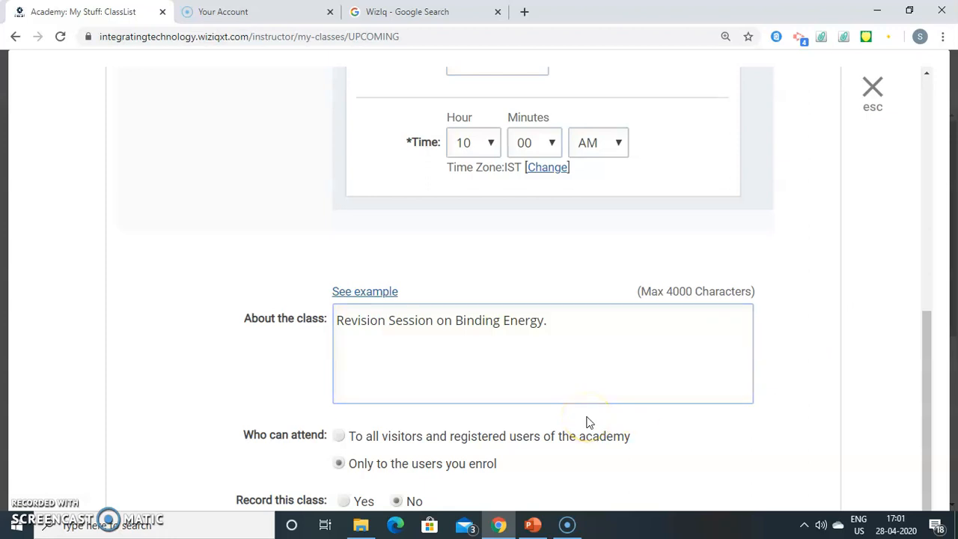
left_click(341, 436)
left_click(861, 333)
key("ctrl+minus")
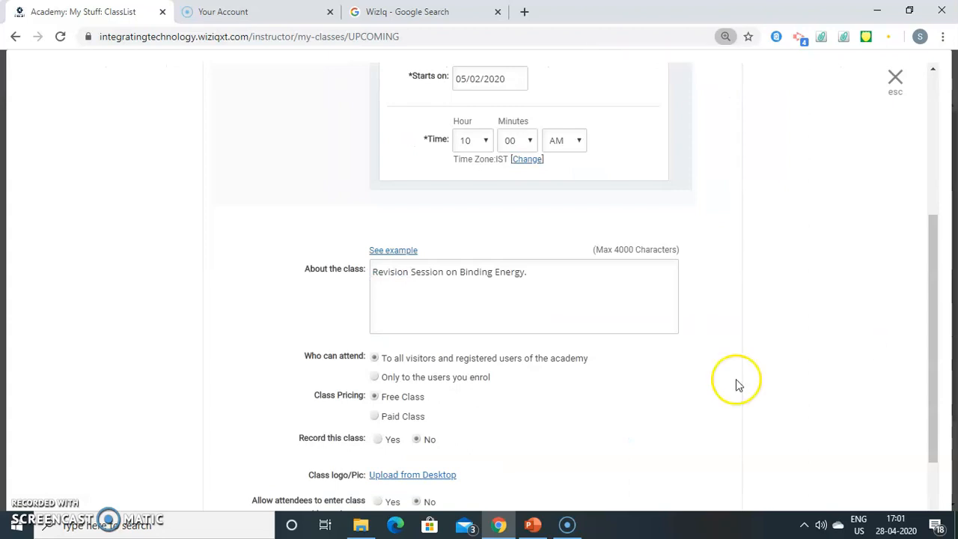
left_click(375, 396)
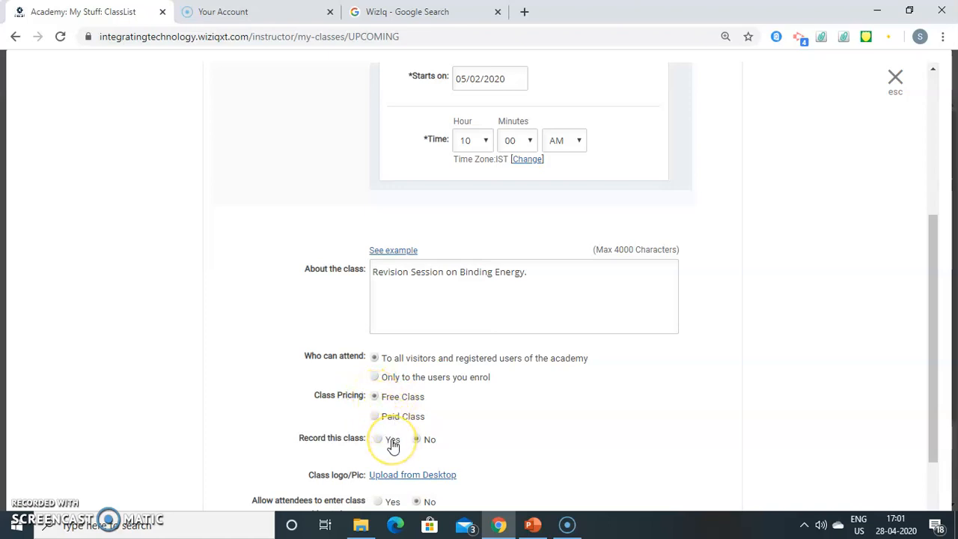
left_click(379, 440)
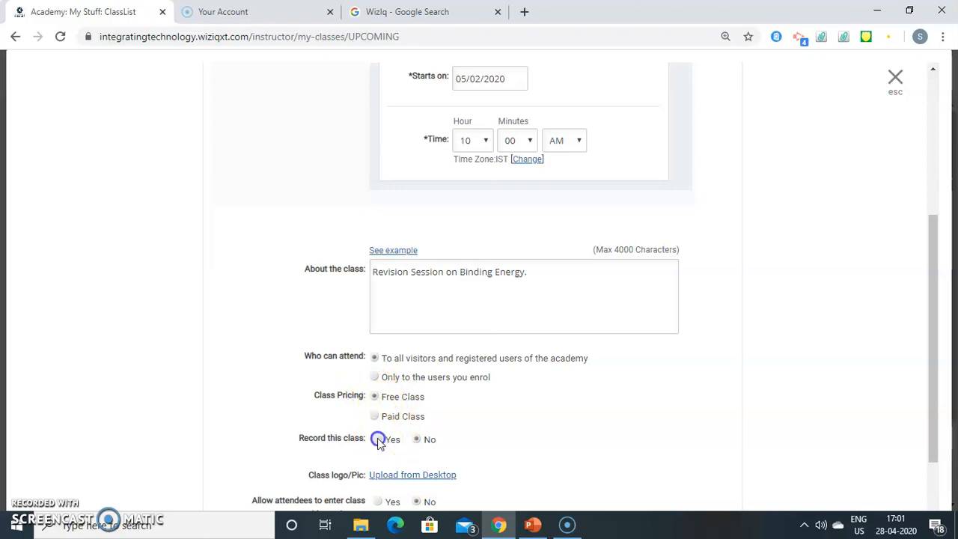
Step: Let attendees join without sign-up, reset zoom to 100%, and schedule the class
left_click(815, 385)
scroll(815, 384, "down", 2)
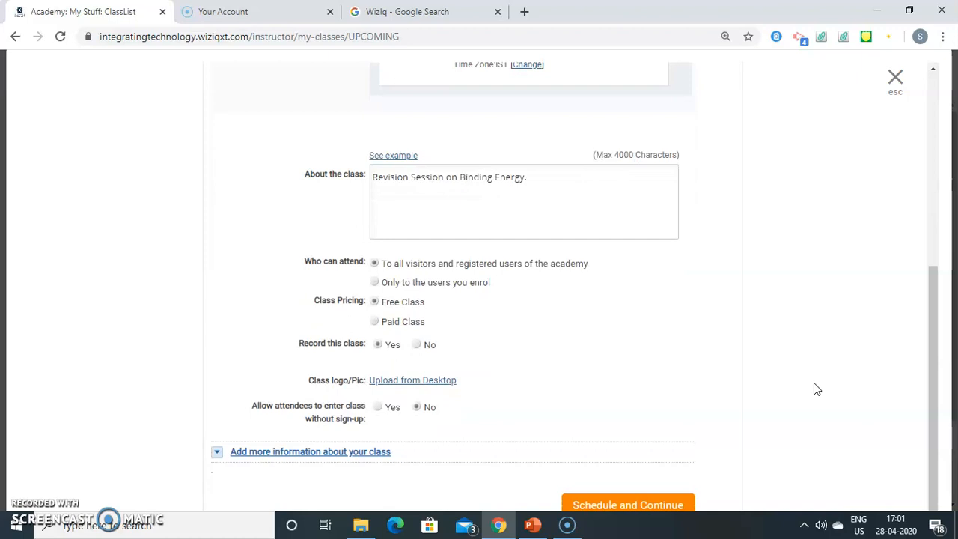
left_click(378, 407)
key("ctrl+0")
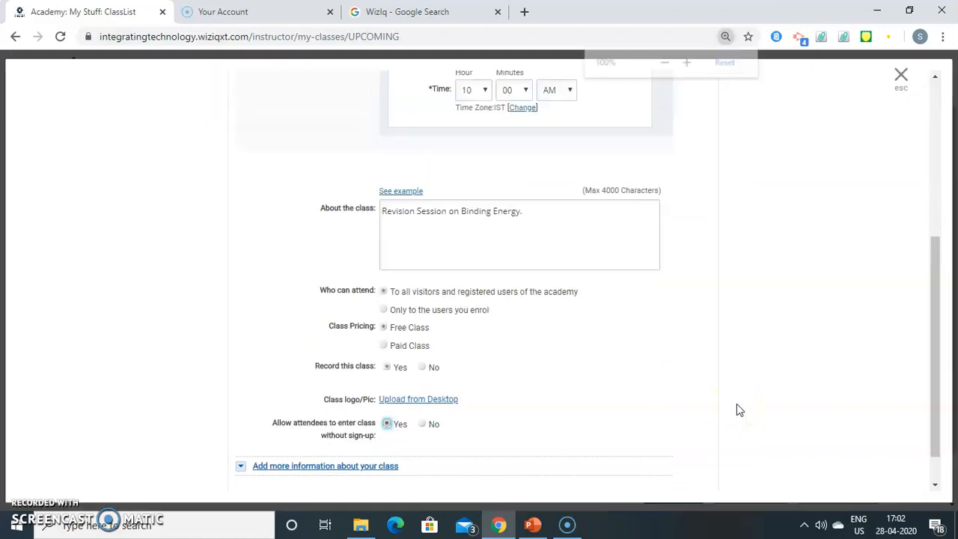
left_click(798, 364)
scroll(798, 364, "down", 1)
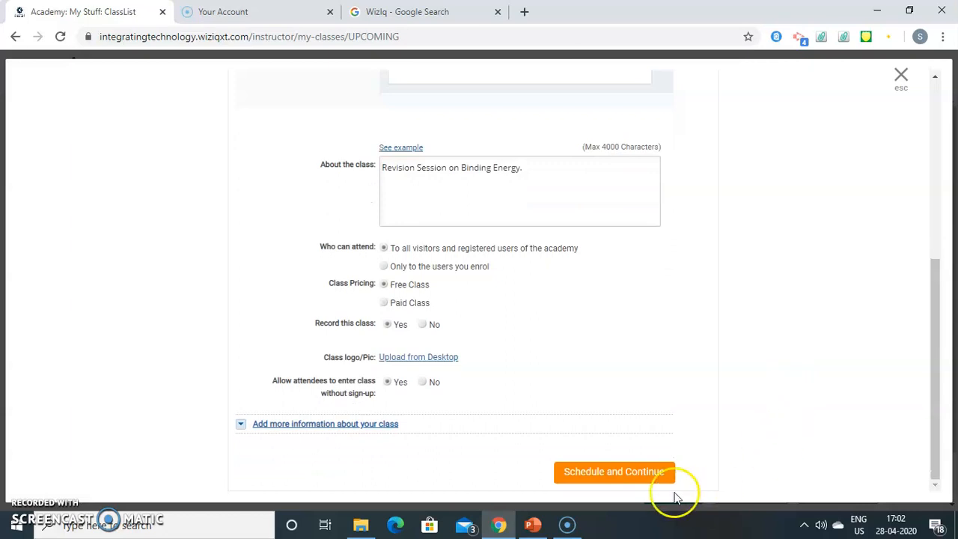
left_click(599, 479)
Step: Confirm with Schedule and Continue, then close the class-created success message
left_click(612, 476)
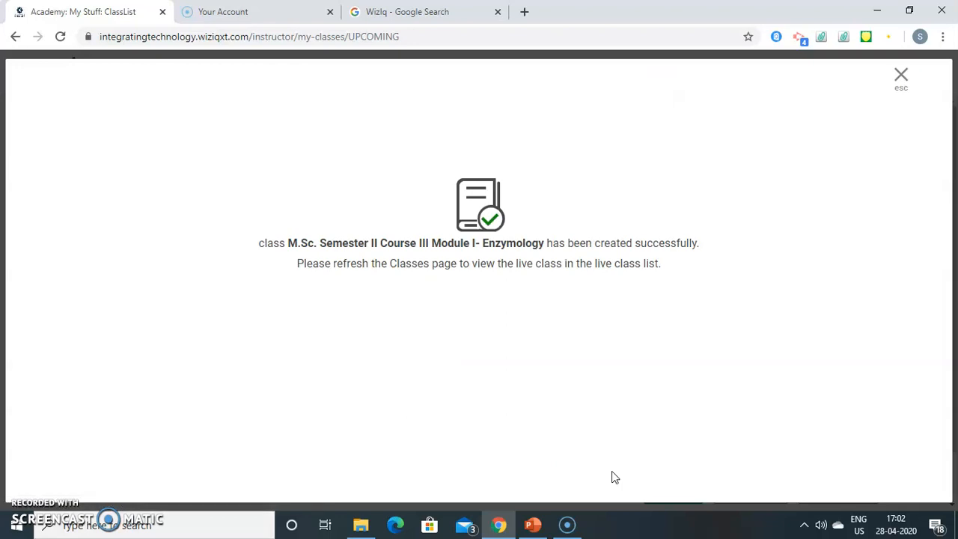
key("ctrl+plus")
key("ctrl+plus")
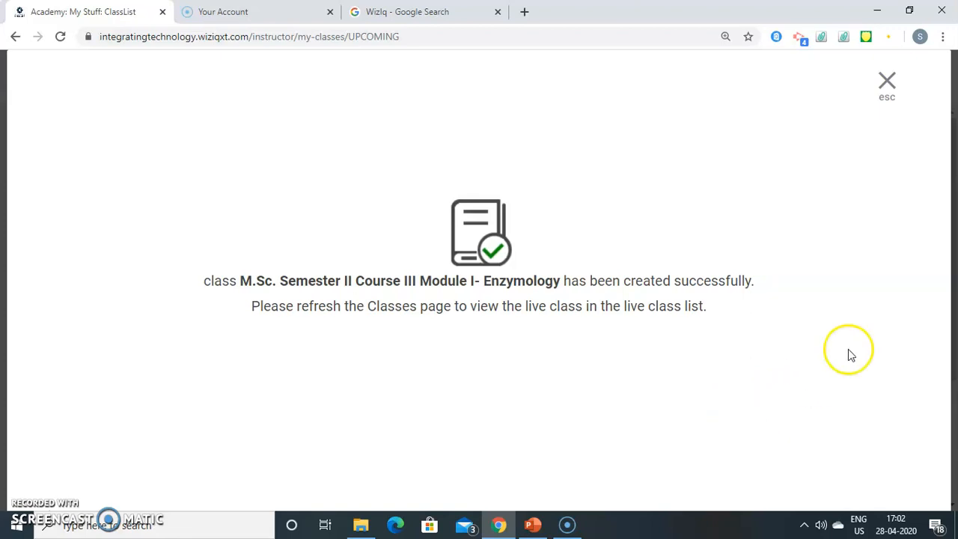
left_click(883, 87)
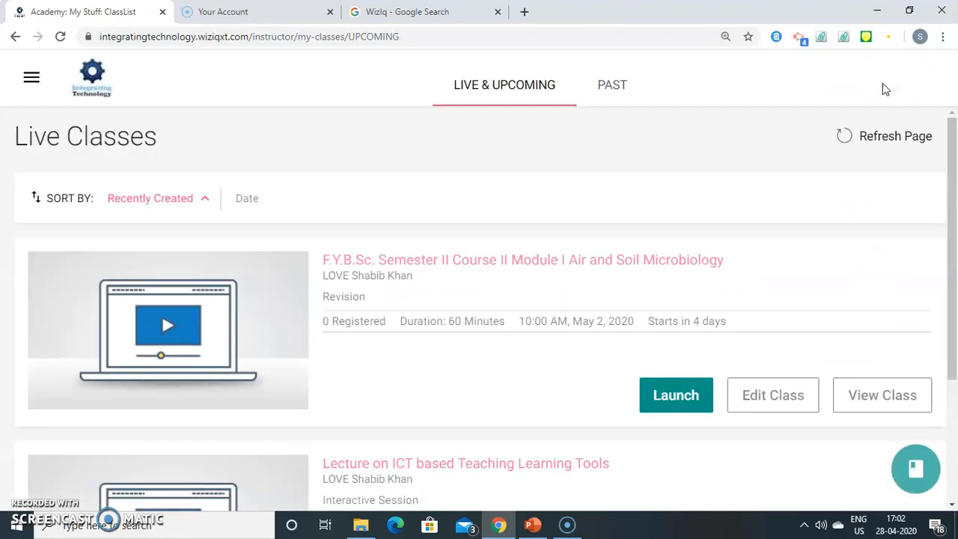
Step: Reload the Live Classes list and open View Class for the Enzymology class
key("ctrl+minus")
key("ctrl+minus")
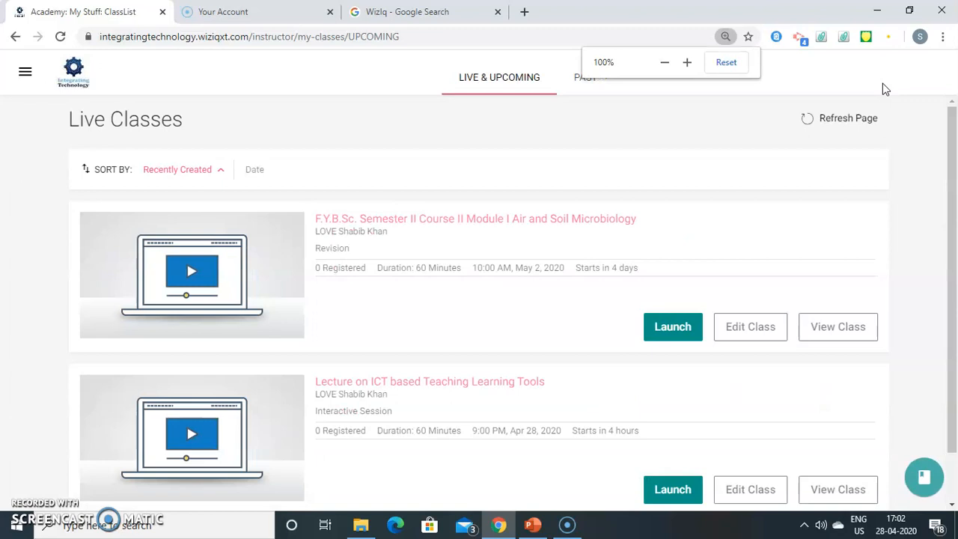
scroll(955, 133, "down", 1)
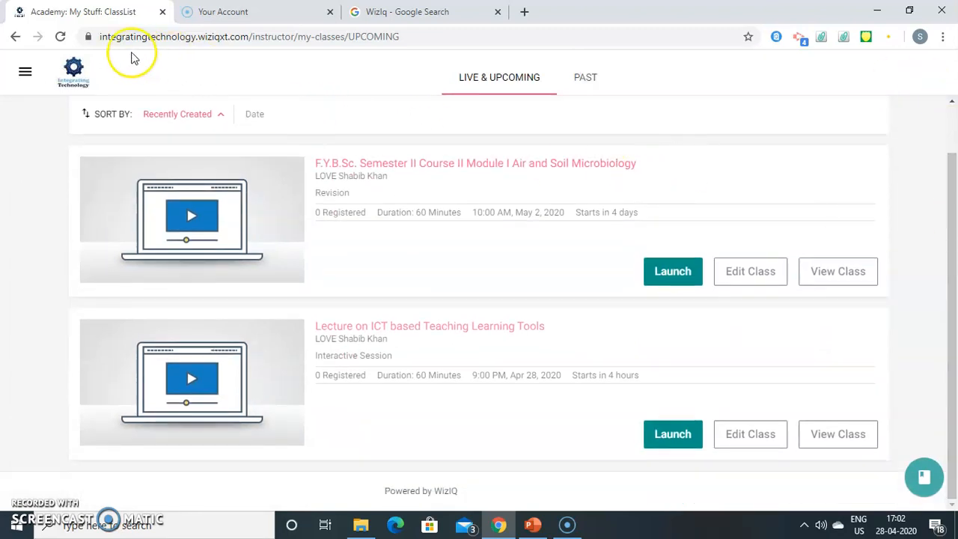
left_click(60, 38)
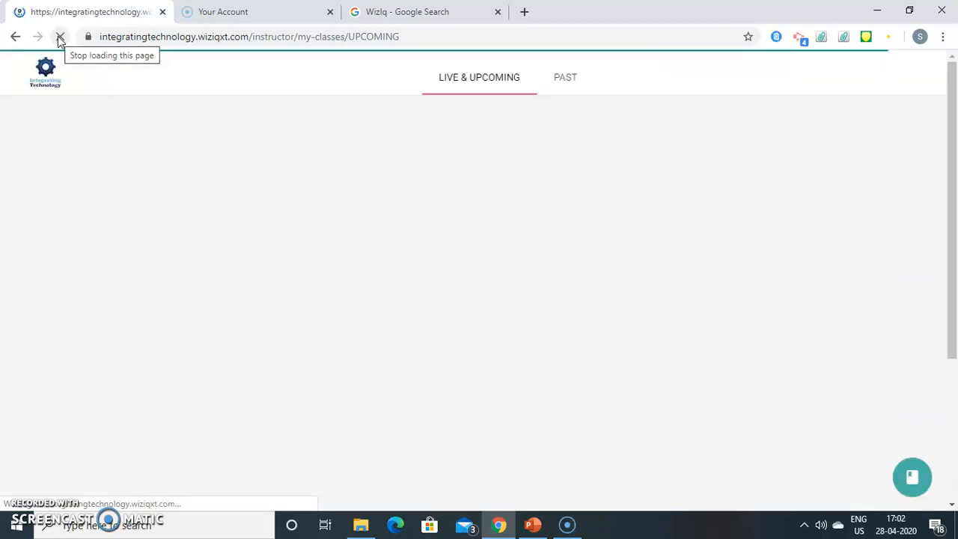
mouse_move(663, 223)
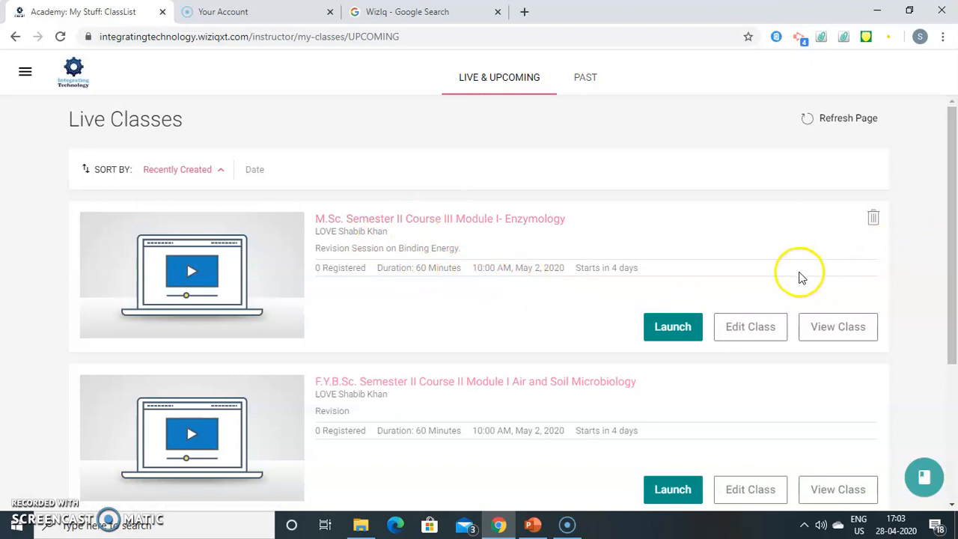
left_click(835, 329)
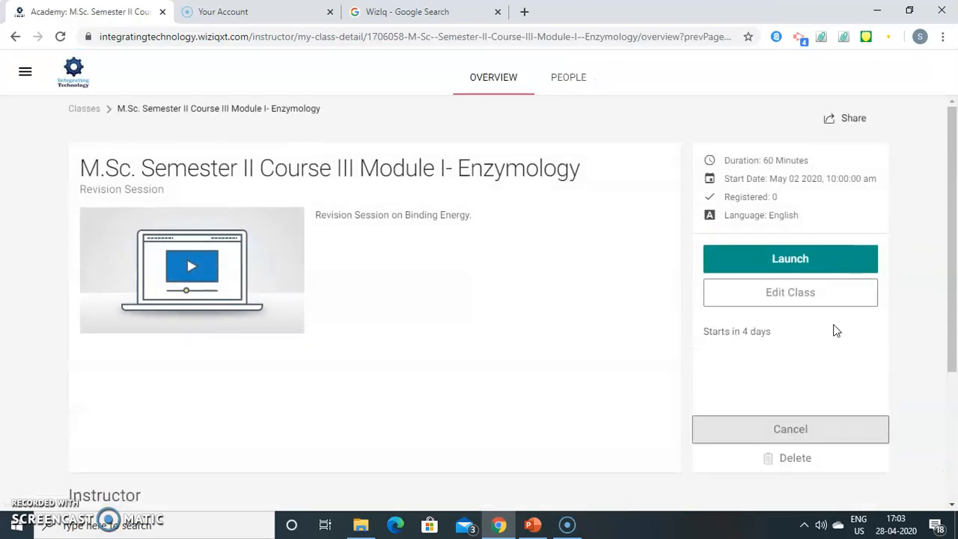
left_click(603, 299)
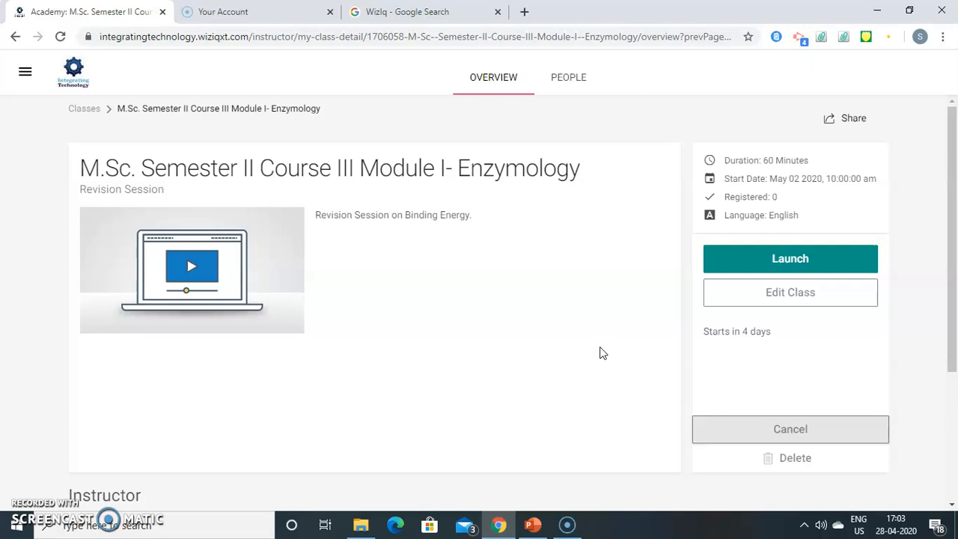
Step: Copy the Enzymology class share URL, then present PowerPoint's slide 4 'Thank you' as a slide show
left_click(849, 122)
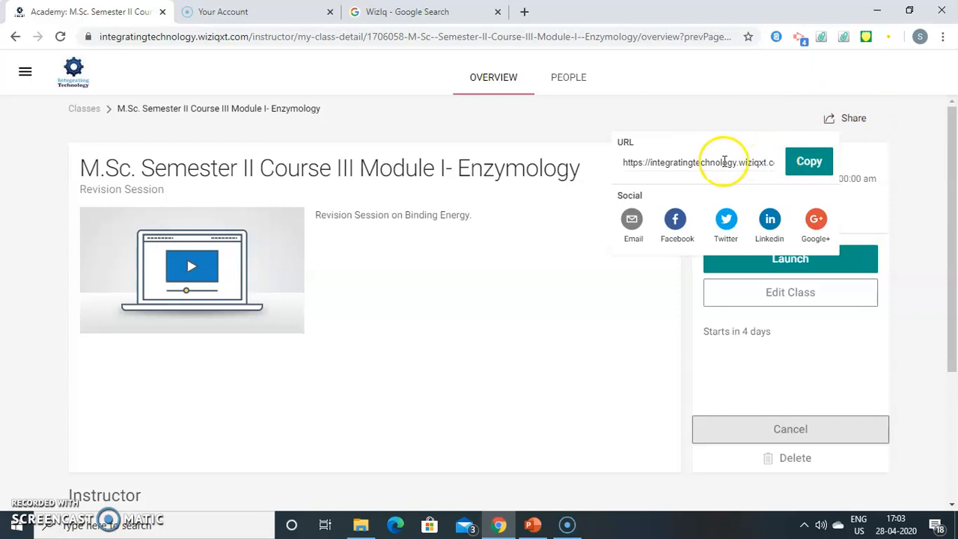
left_click(804, 165)
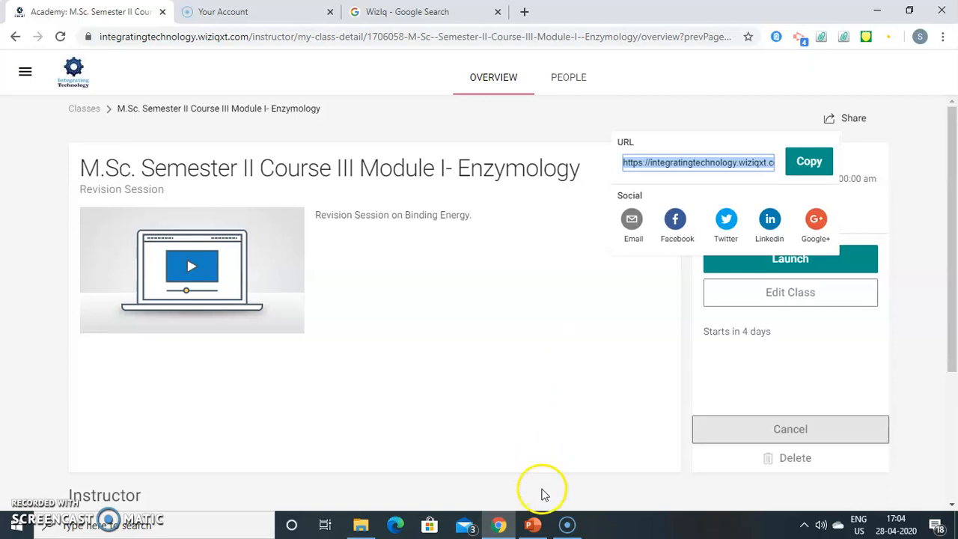
left_click(533, 524)
left_click(101, 419)
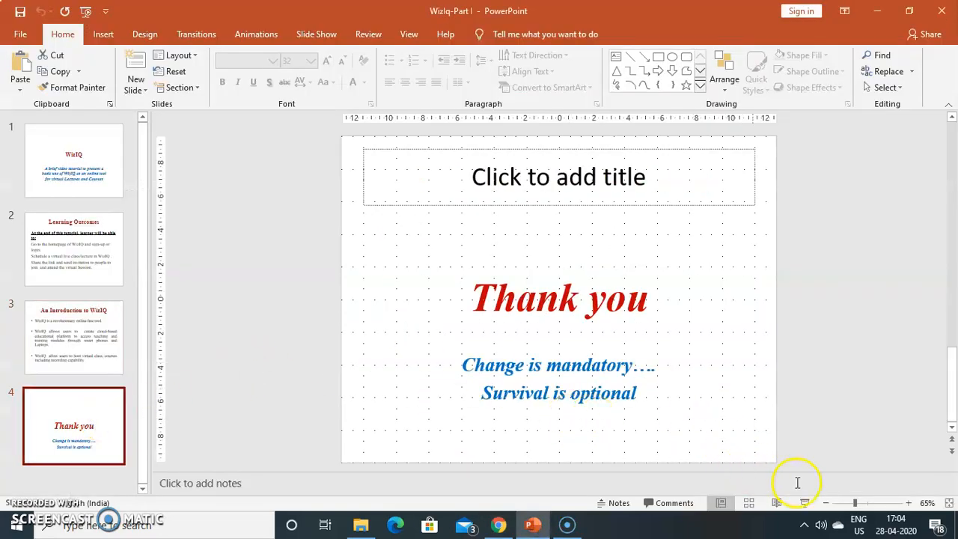
left_click(805, 503)
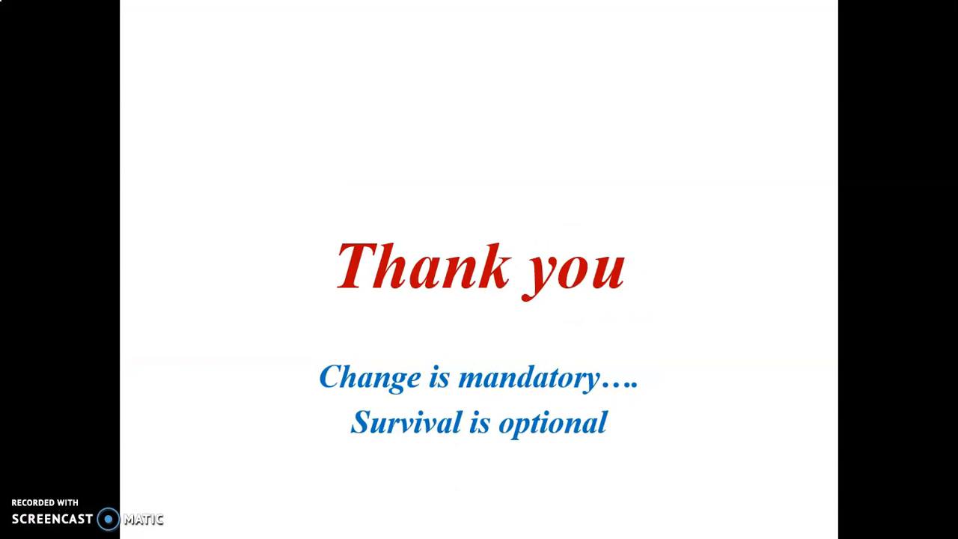